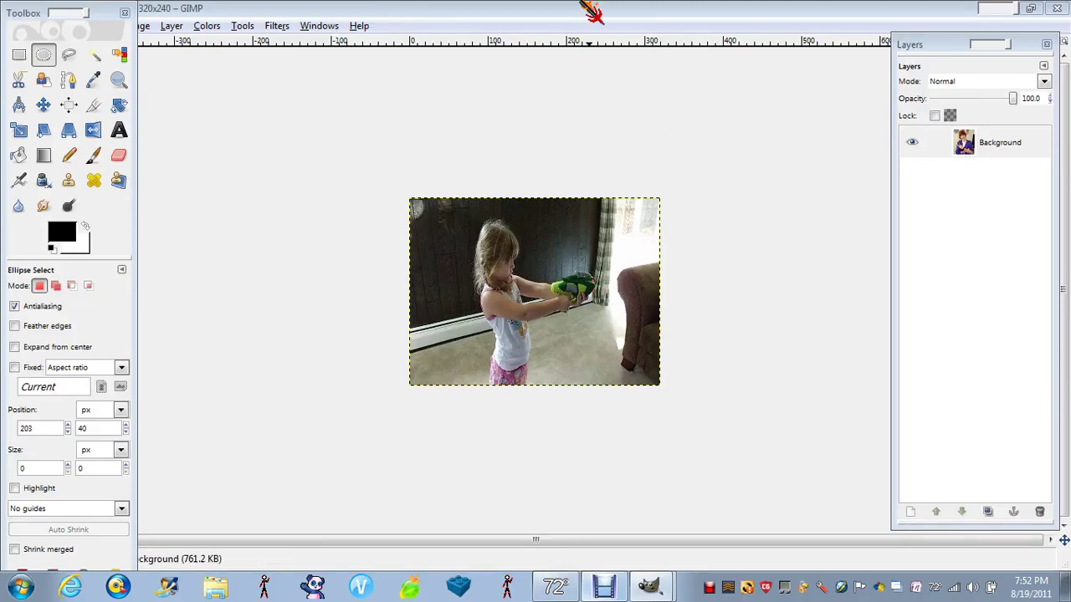
Switch from the girl photo to the boy's 206×245 portrait
click(590, 11)
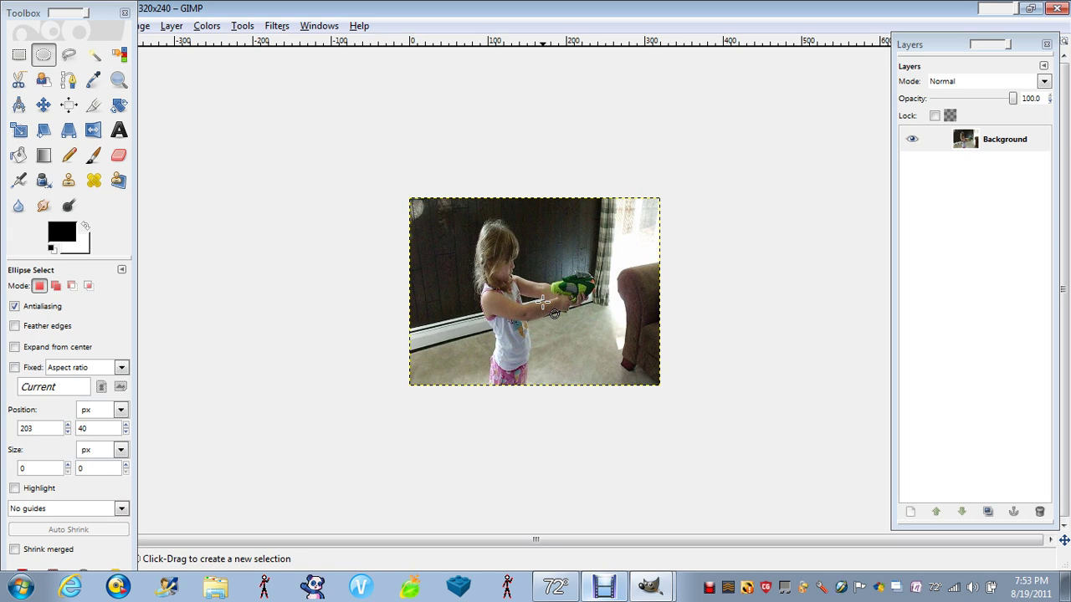
click(646, 586)
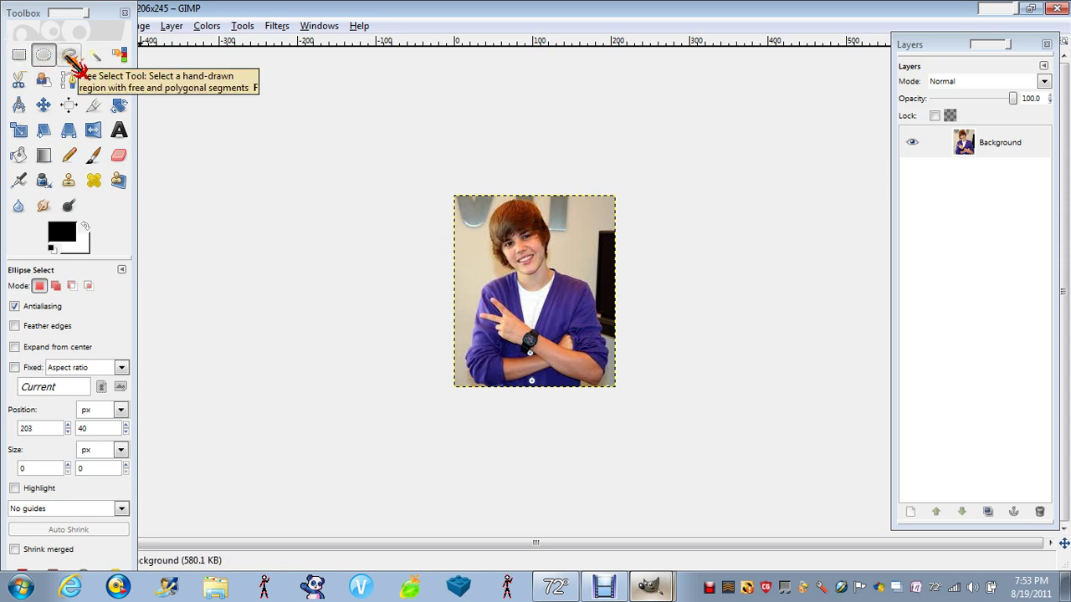
With Free Select, outline the right side of the boy's face and top of his hair
click(70, 57)
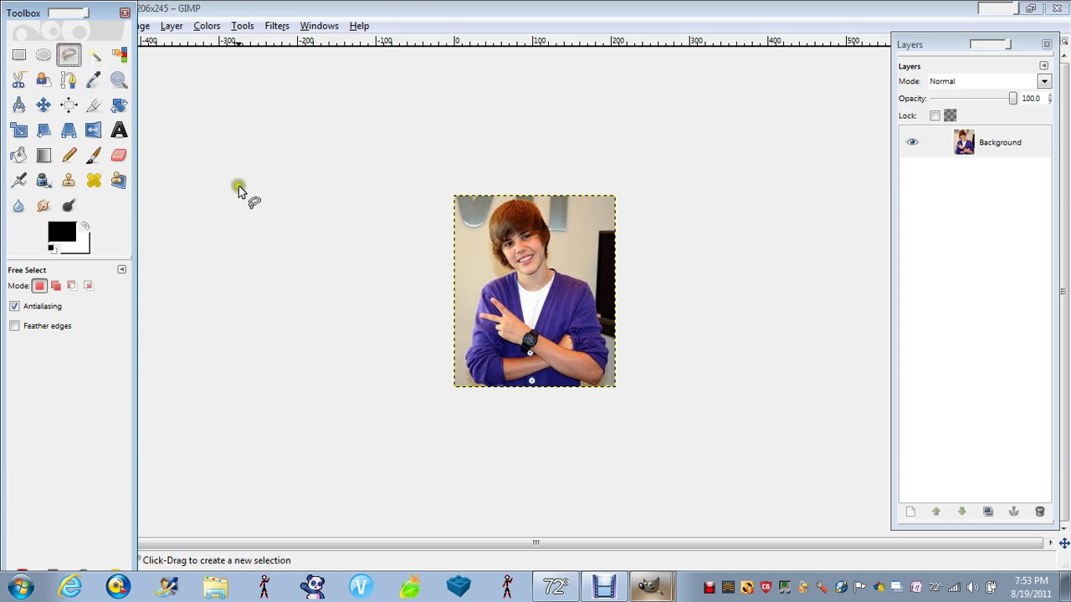
click(542, 265)
click(542, 261)
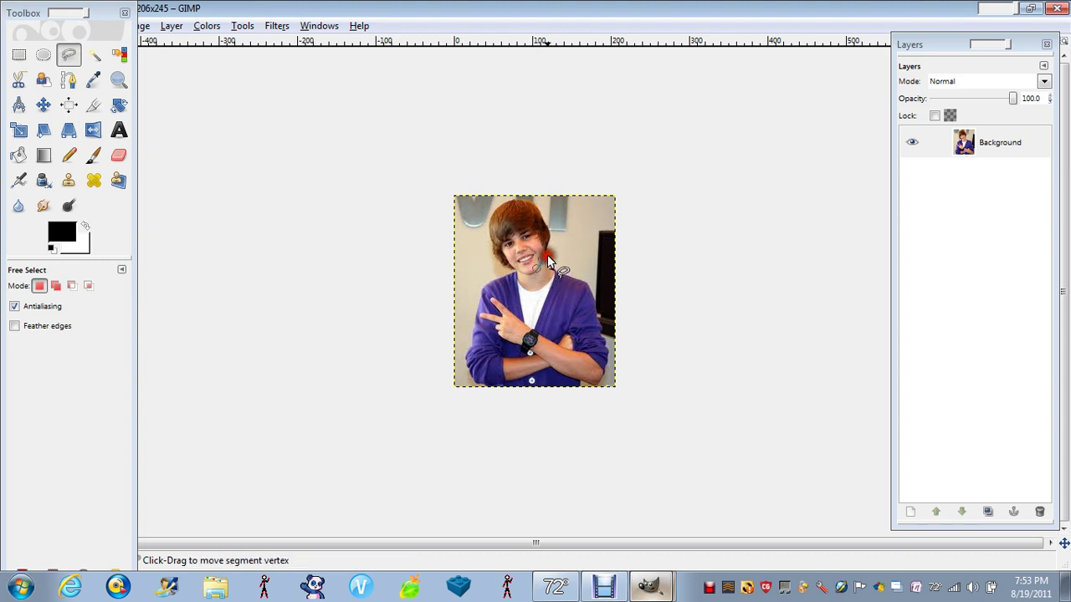
click(547, 249)
click(547, 227)
click(542, 214)
click(529, 202)
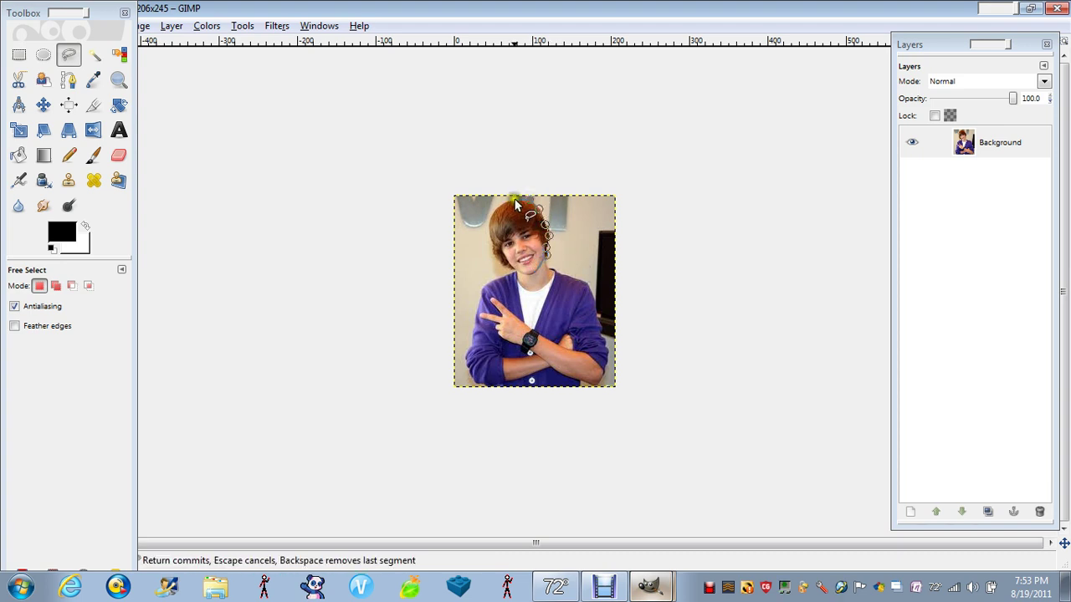
Close the outline down the left of his hair and along the jaw, then copy the head
click(505, 203)
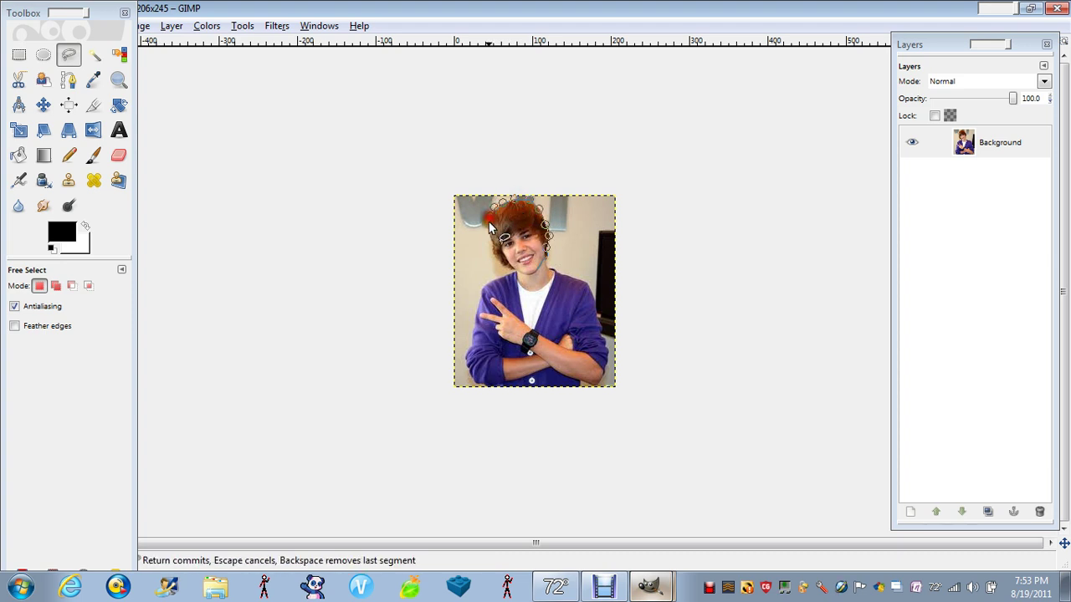
click(488, 219)
click(491, 241)
click(507, 266)
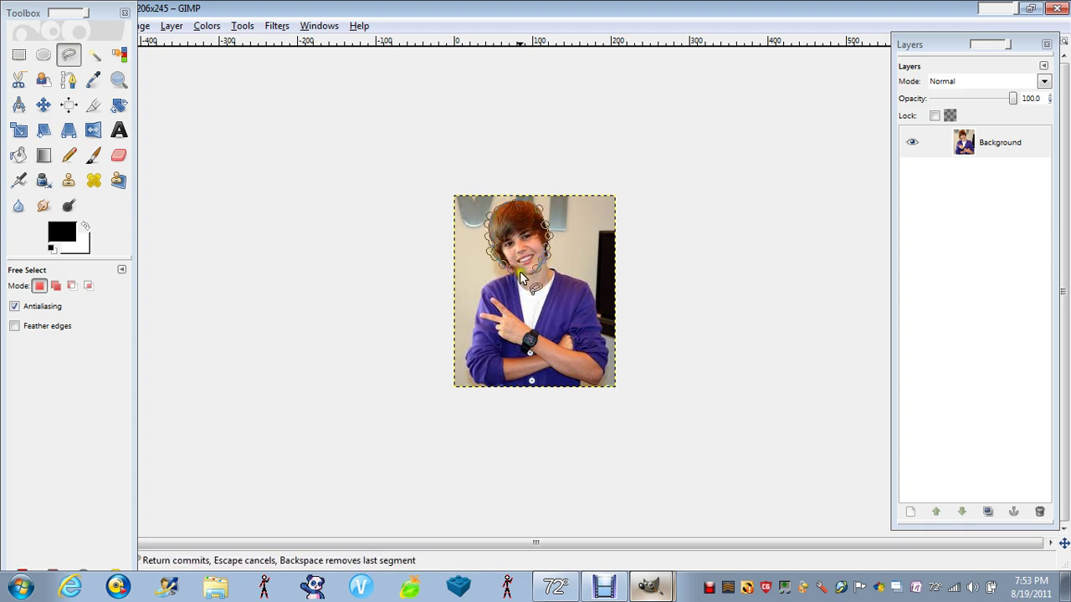
click(519, 271)
click(536, 272)
click(536, 270)
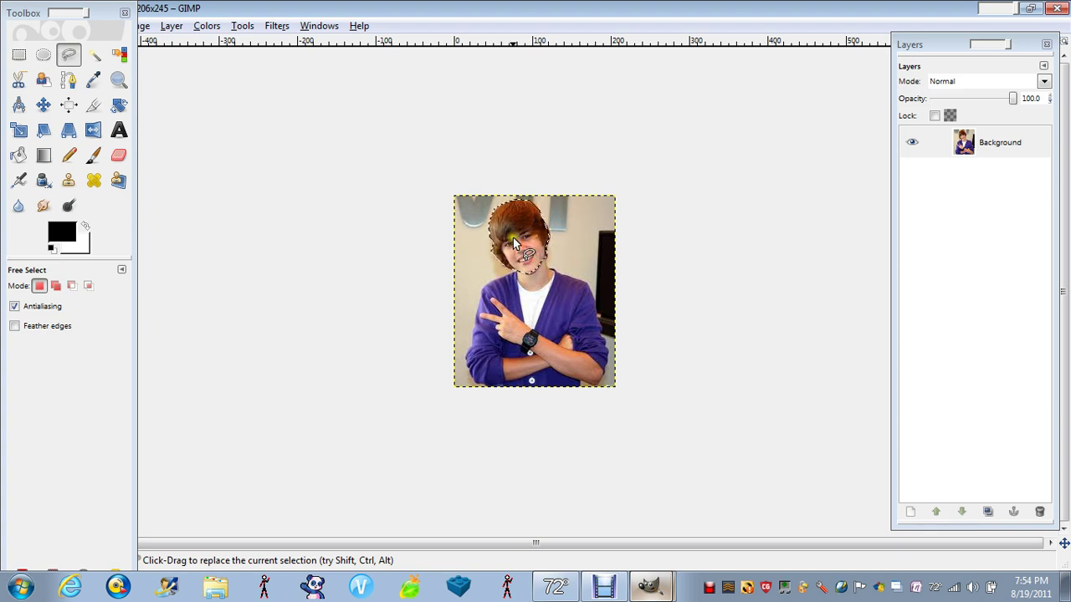
key(ctrl+c)
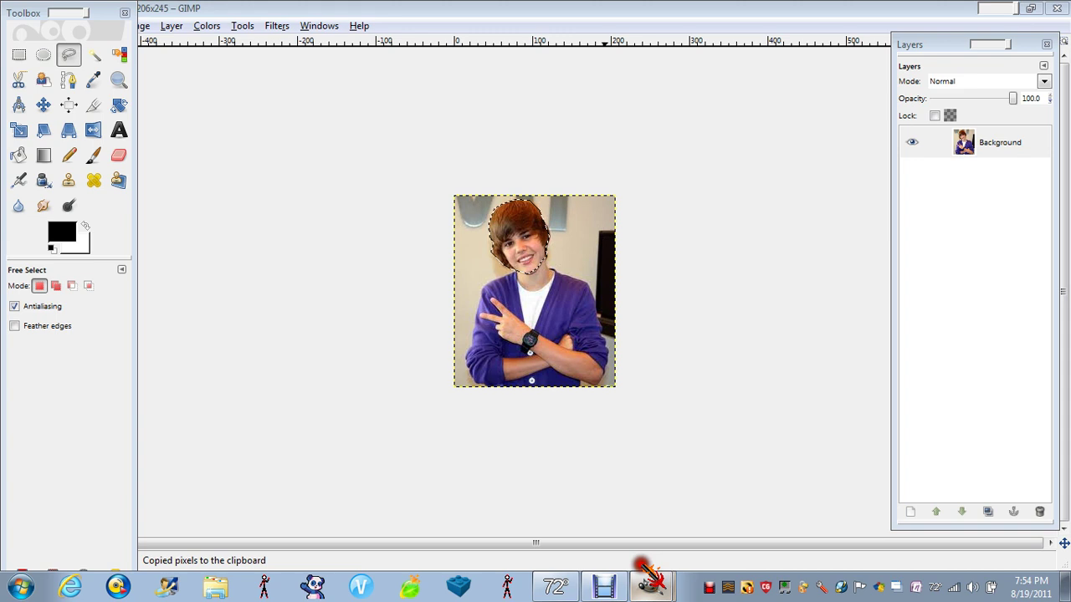
Paste the boy's head into the girl photo and drag it over her face
click(521, 13)
key(ctrl+v)
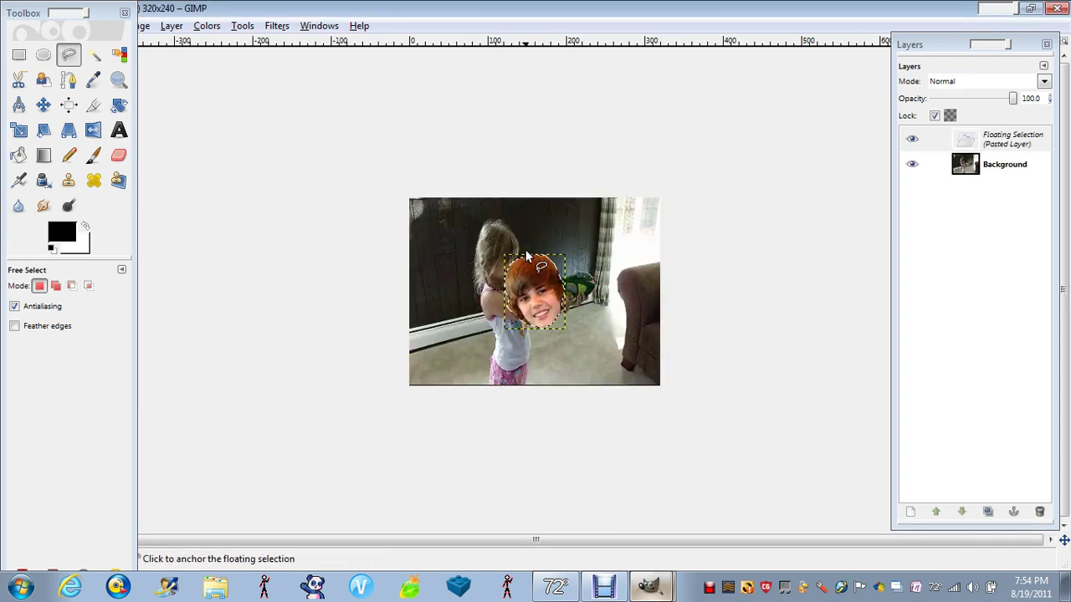
drag(540, 286, 540, 286)
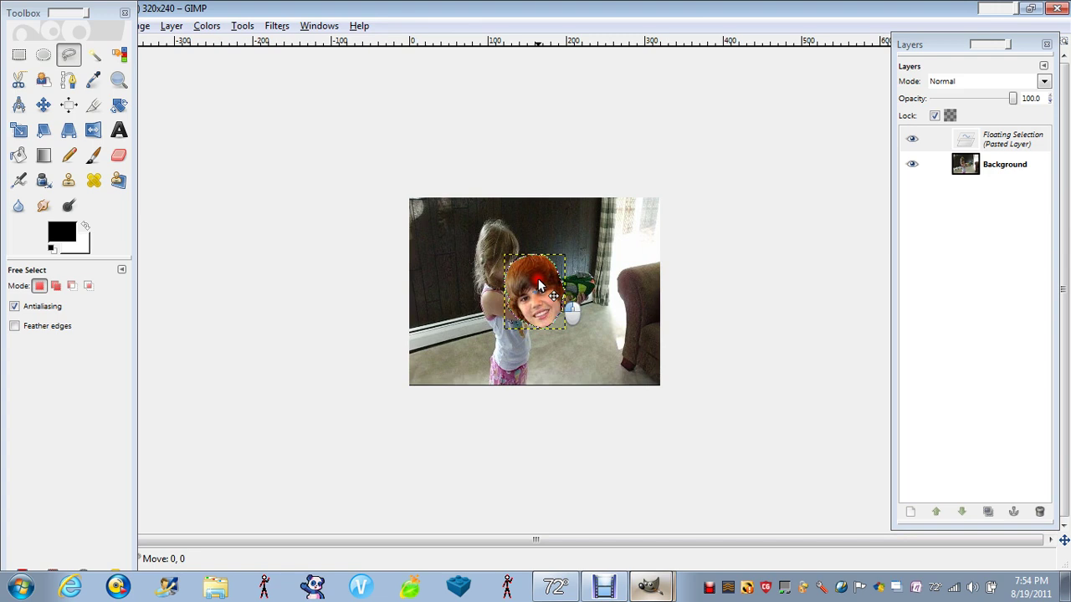
drag(539, 286, 516, 298)
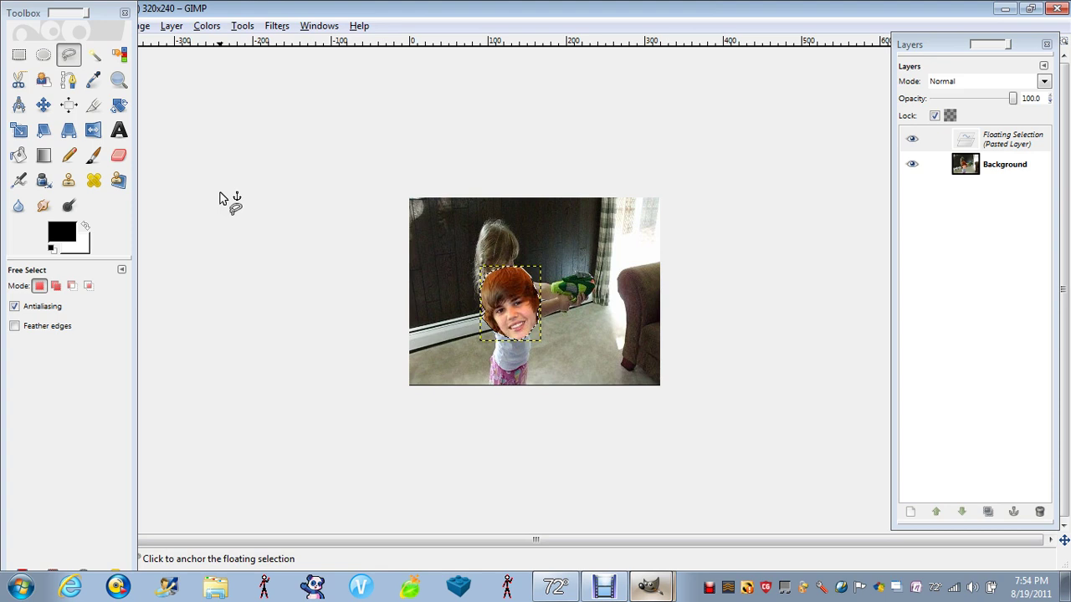
click(306, 169)
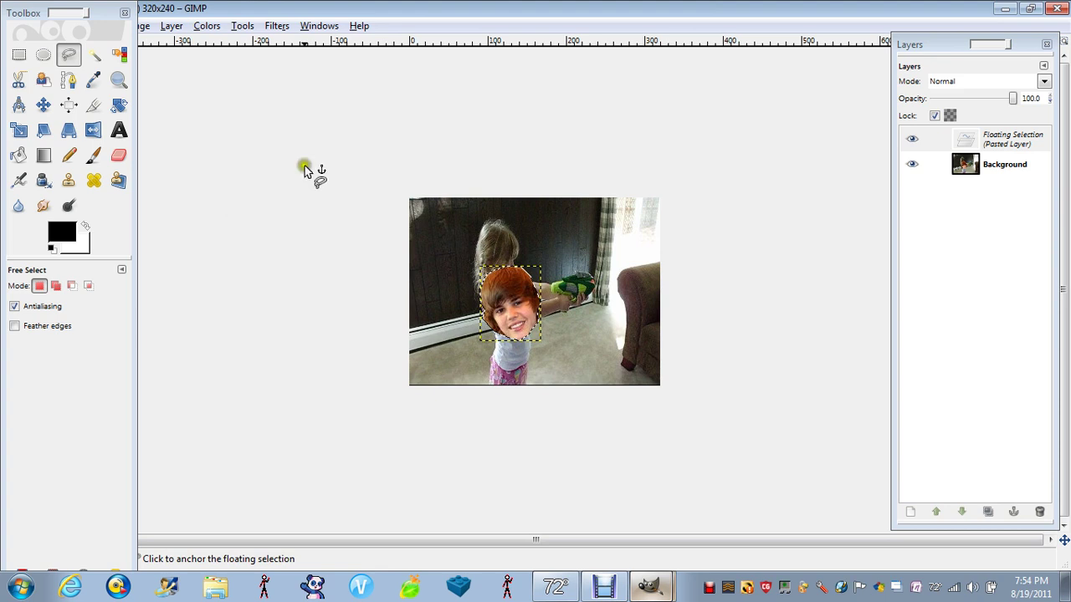
click(516, 124)
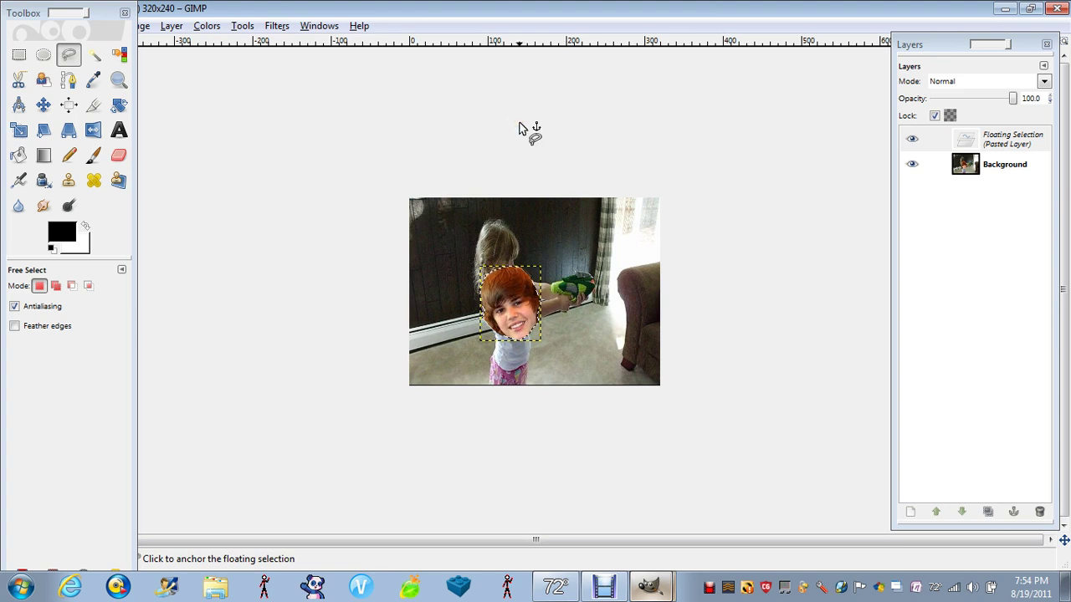
Scale the floating pasted face down to 27×28 pixels
click(19, 129)
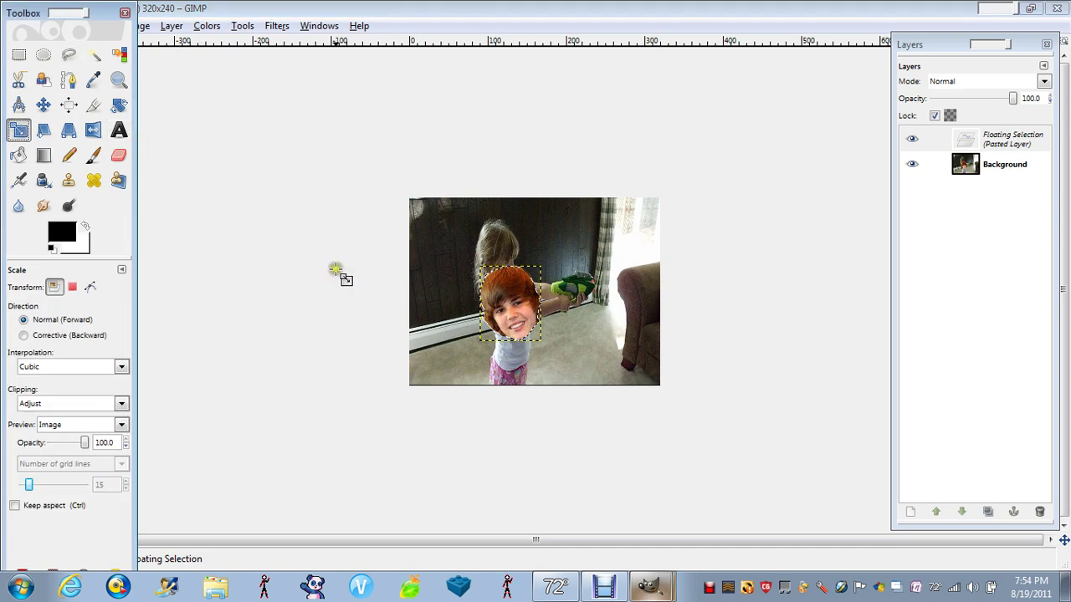
click(515, 298)
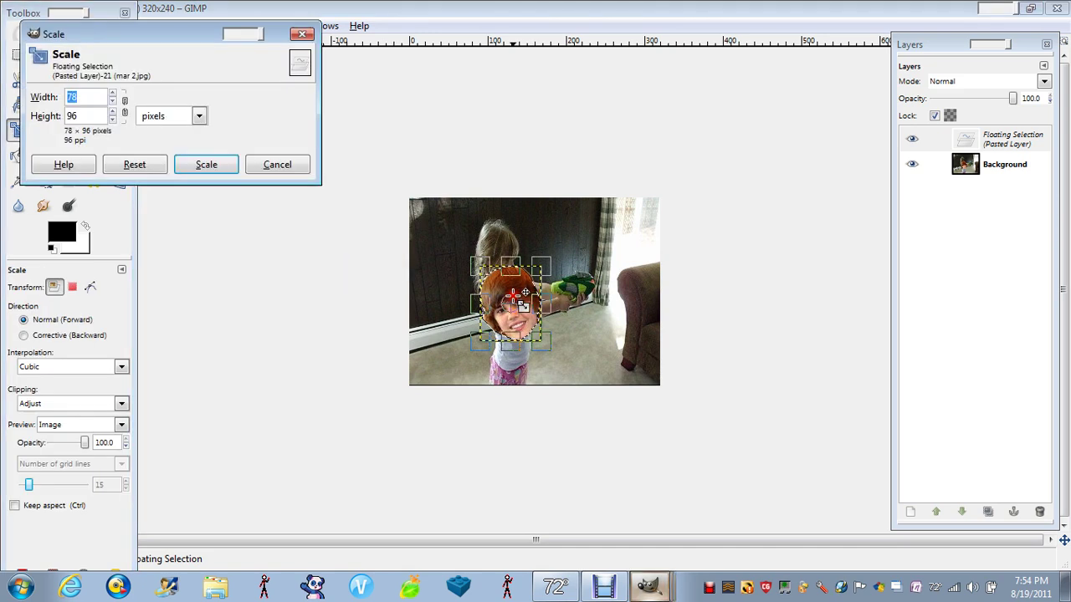
drag(523, 305, 529, 335)
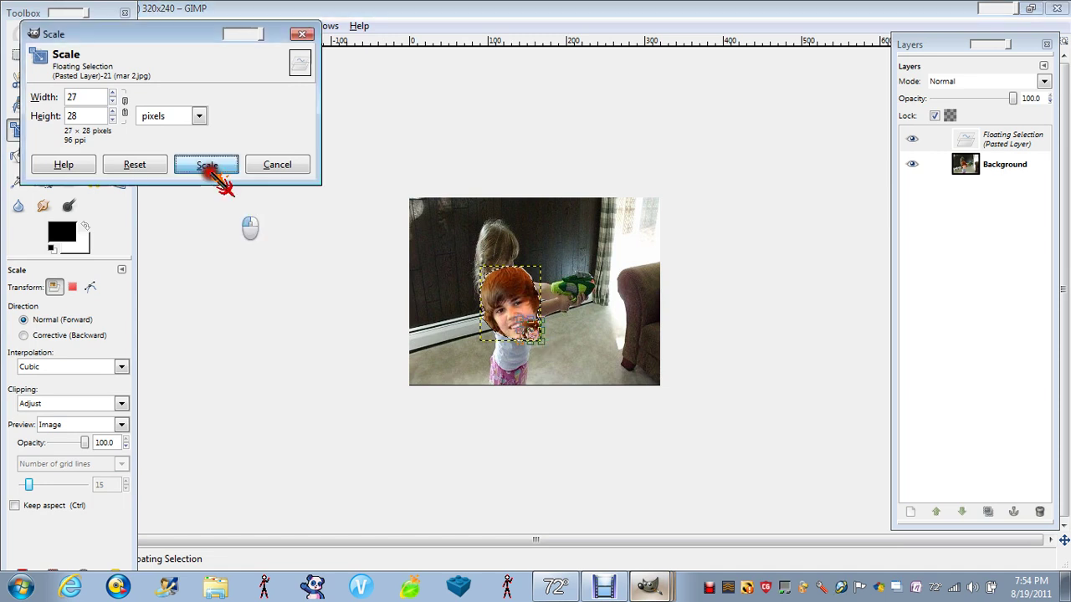
click(207, 165)
click(43, 104)
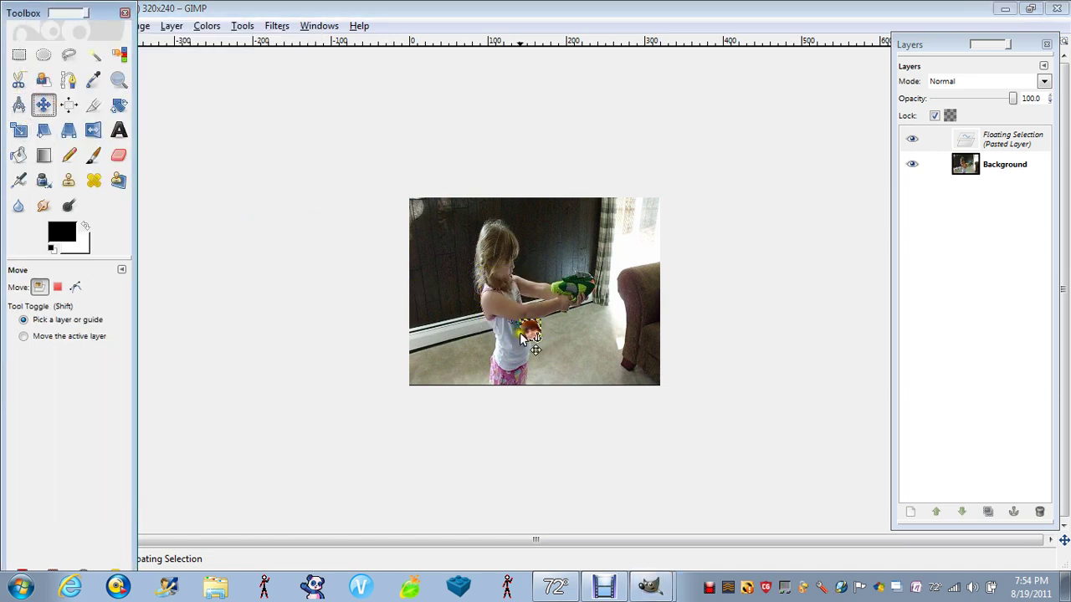
Drag the tiny floating face onto the girl's upper arm
drag(521, 335, 491, 308)
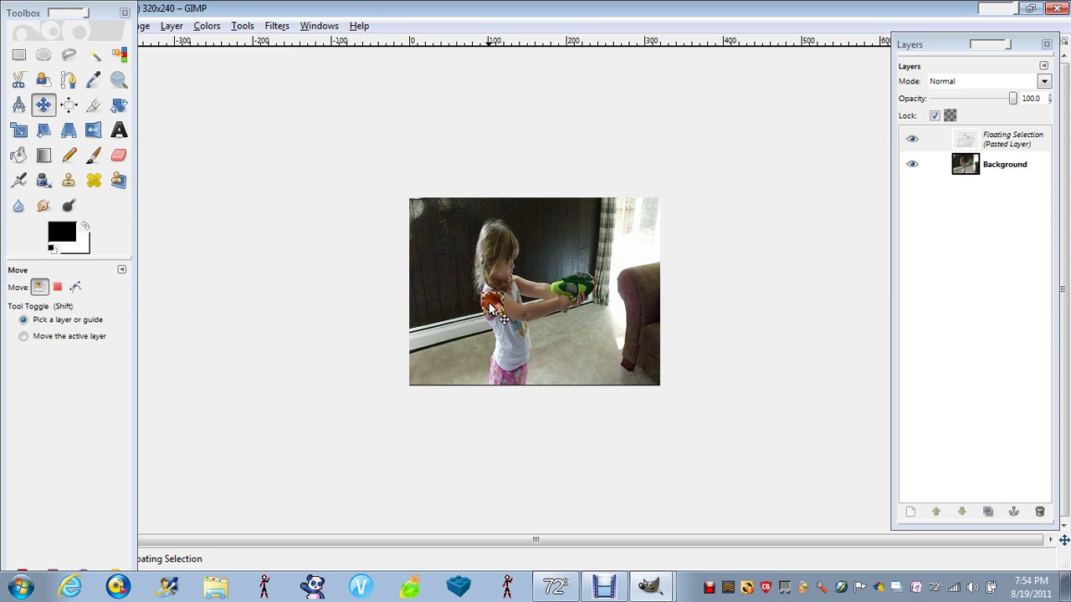
mouse_move(977, 141)
mouse_down()
mouse_move(988, 142)
mouse_move(777, 220)
mouse_move(1024, 251)
mouse_move(1001, 142)
mouse_move(1043, 88)
mouse_move(920, 84)
mouse_move(947, 49)
mouse_move(969, 156)
mouse_move(956, 137)
mouse_move(974, 133)
mouse_up()
Set the floating face layer to Multiply mode with opacity around 66
click(1044, 81)
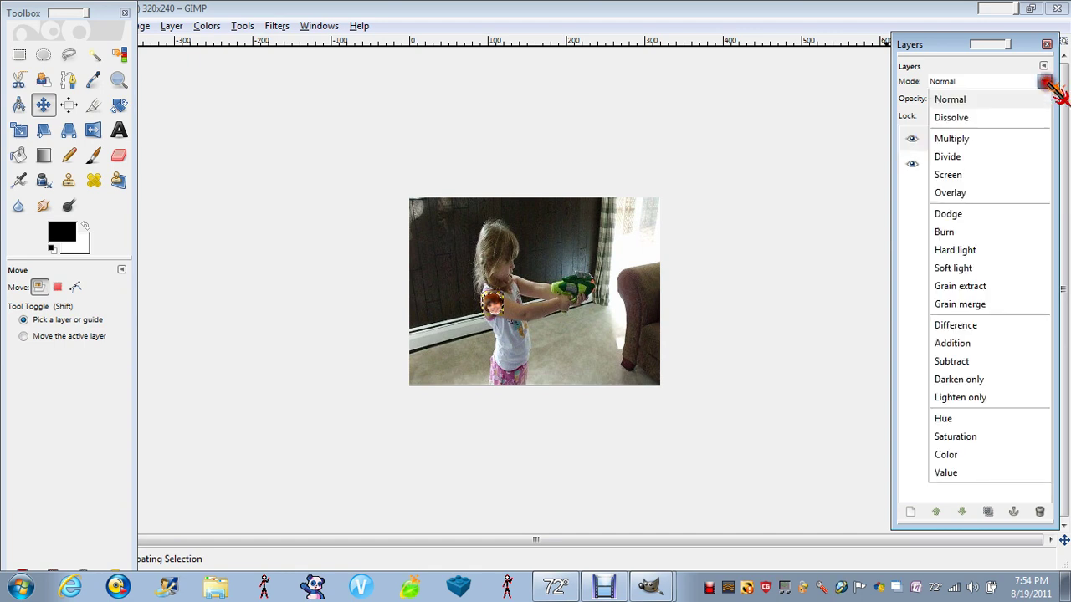
click(983, 140)
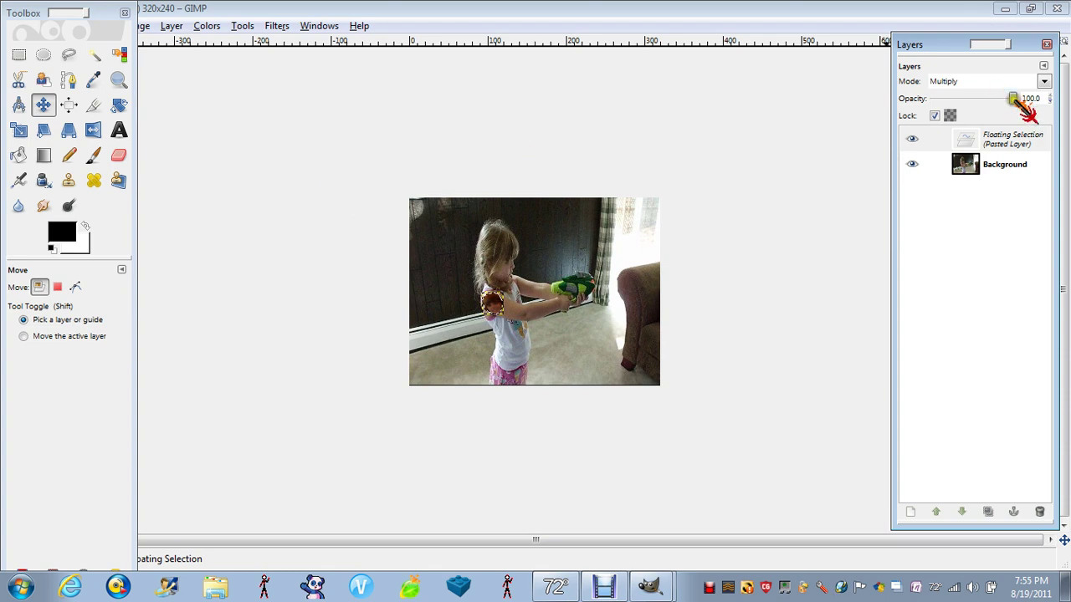
drag(1014, 99, 987, 100)
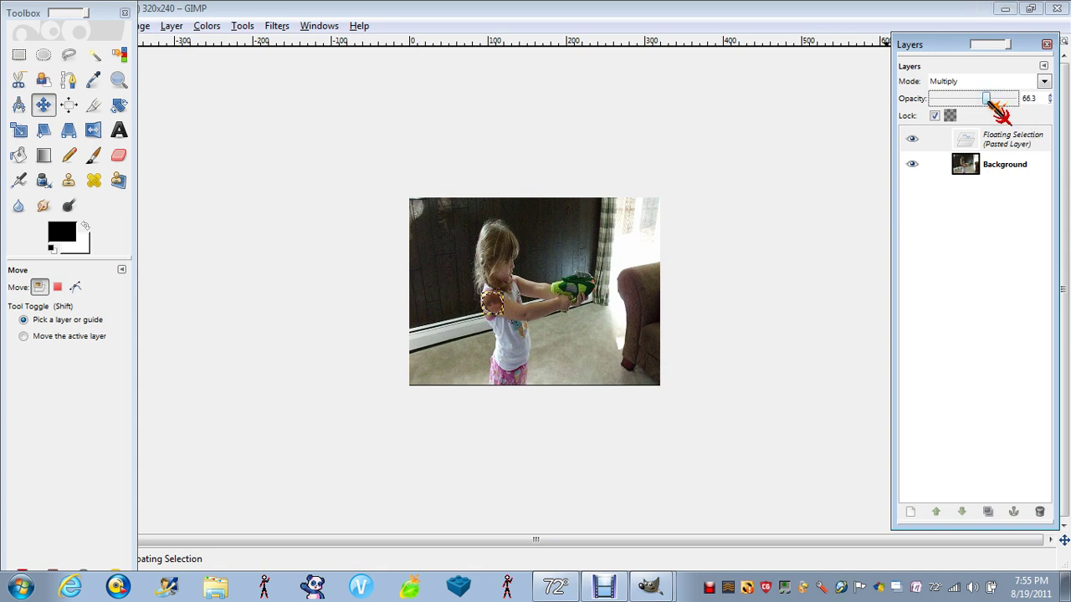
mouse_move(988, 99)
mouse_down()
mouse_move(962, 100)
mouse_move(988, 98)
mouse_up()
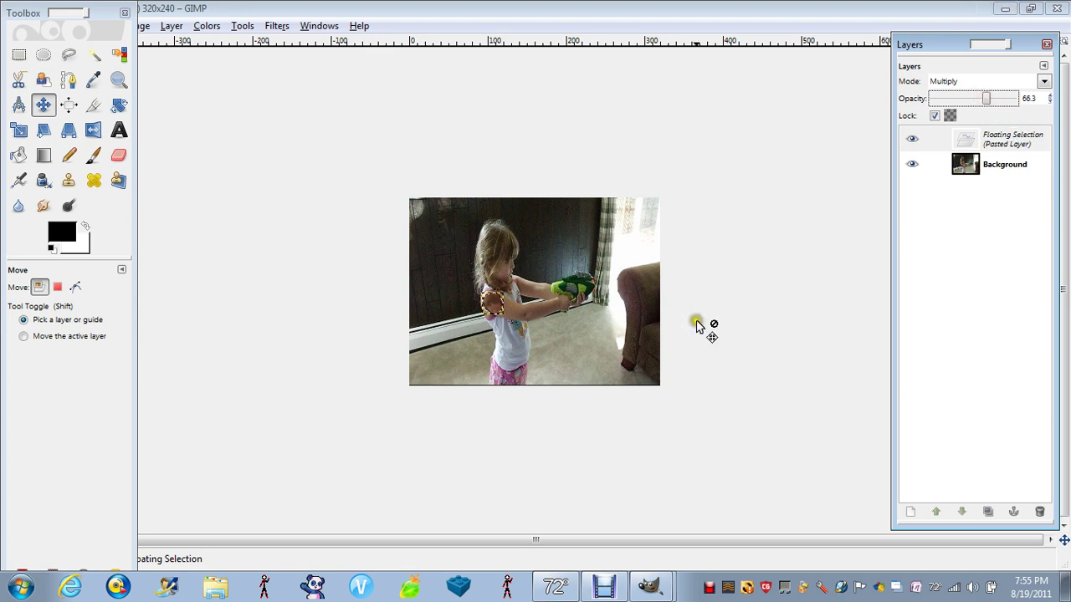
Anchor the faint face into the Background layer and move the Toolbox aside
click(559, 370)
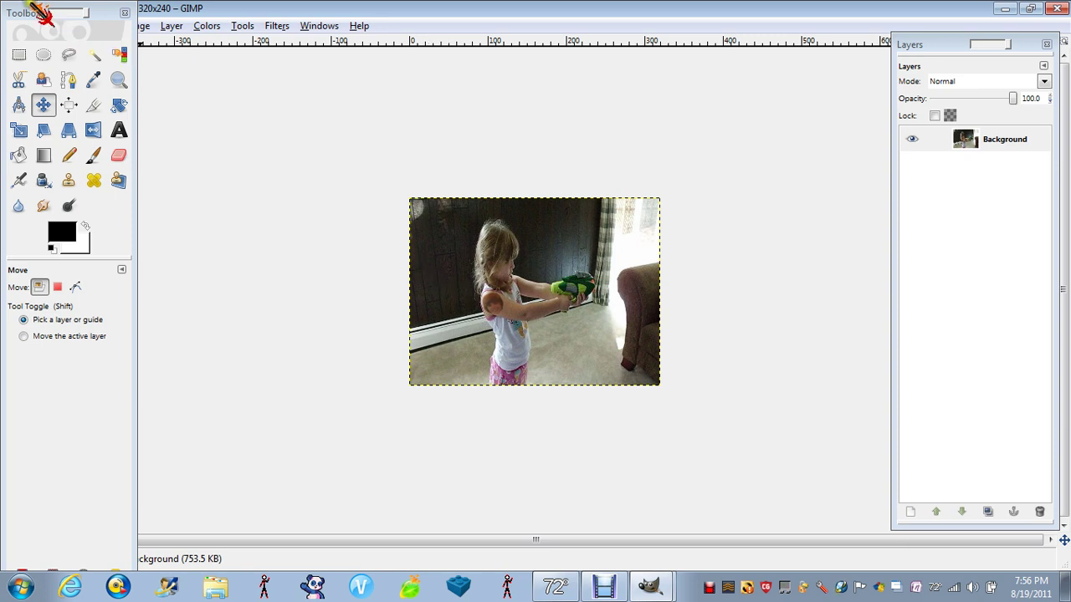
mouse_move(38, 12)
mouse_down()
mouse_move(45, 80)
mouse_move(32, 9)
mouse_up()
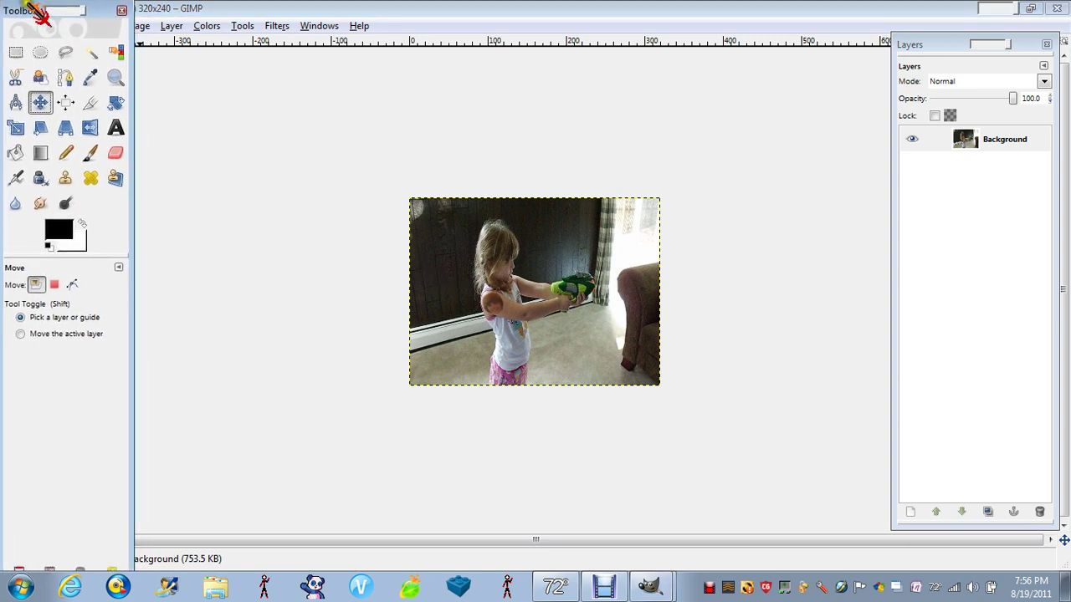